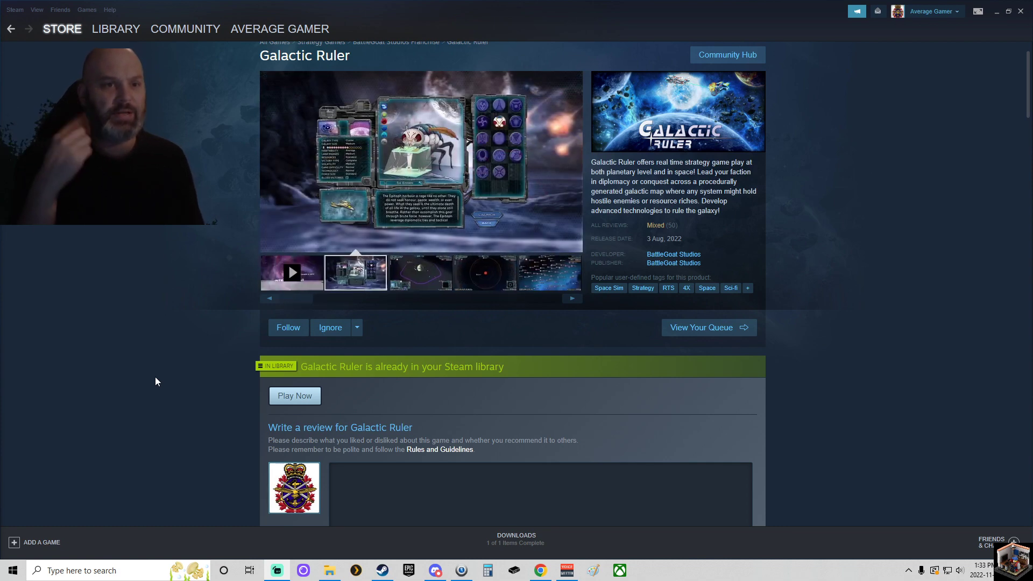
pyautogui.scroll(2, 155, 382)
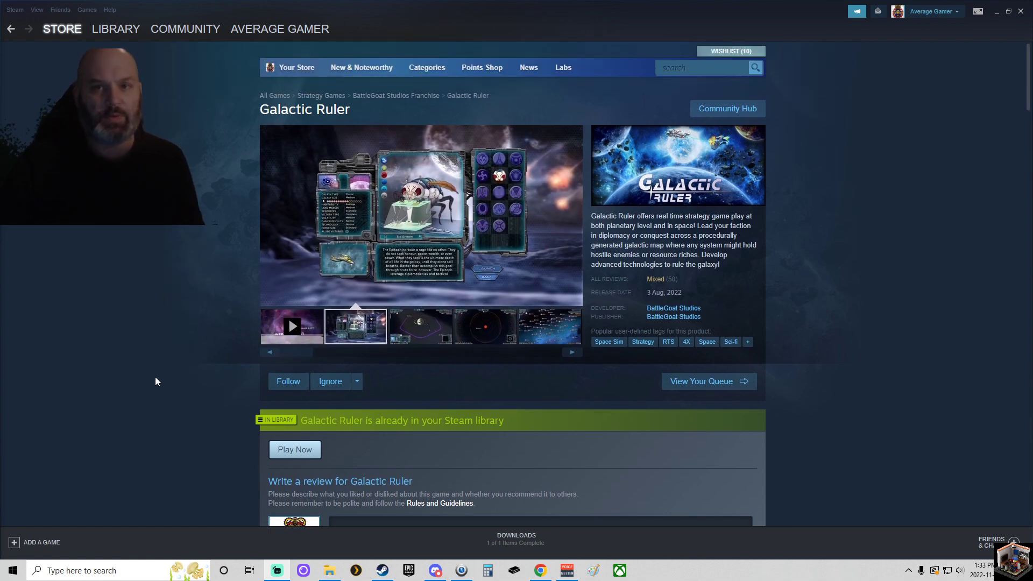
pyautogui.click(69, 30)
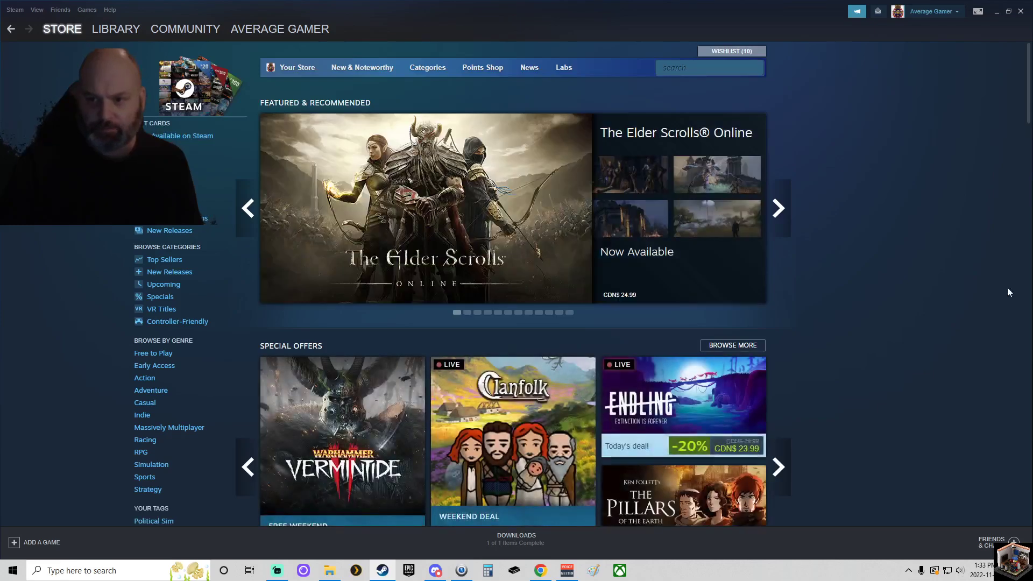
pyautogui.click(775, 210)
pyautogui.click(775, 210)
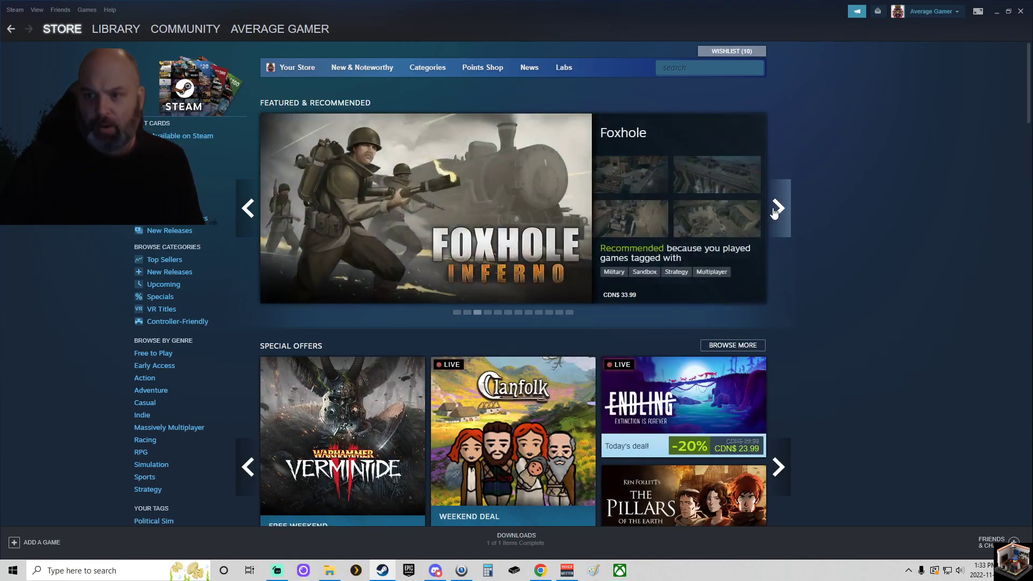
pyautogui.click(774, 209)
pyautogui.click(774, 210)
pyautogui.click(775, 212)
pyautogui.click(774, 211)
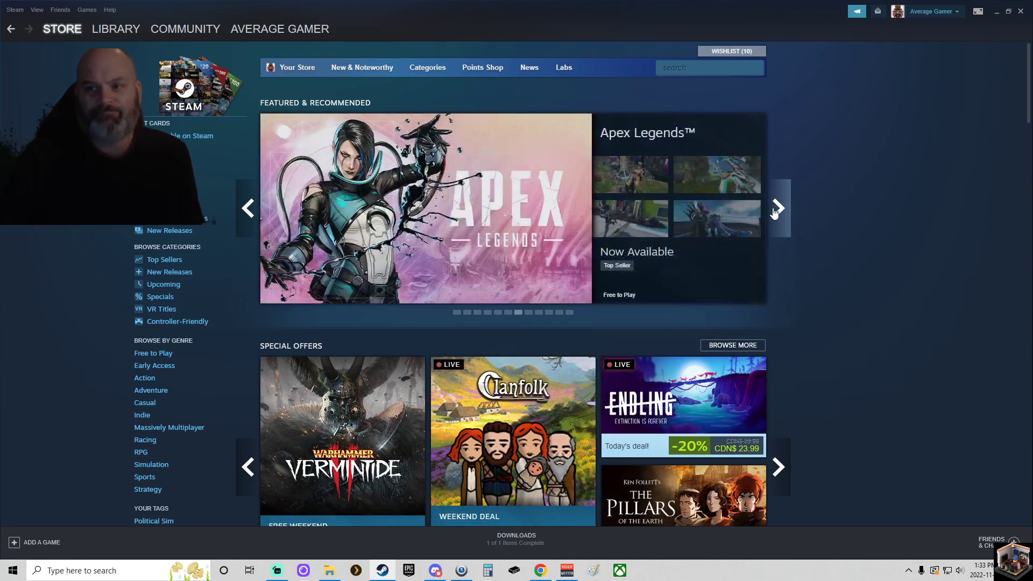
pyautogui.click(775, 212)
pyautogui.click(774, 211)
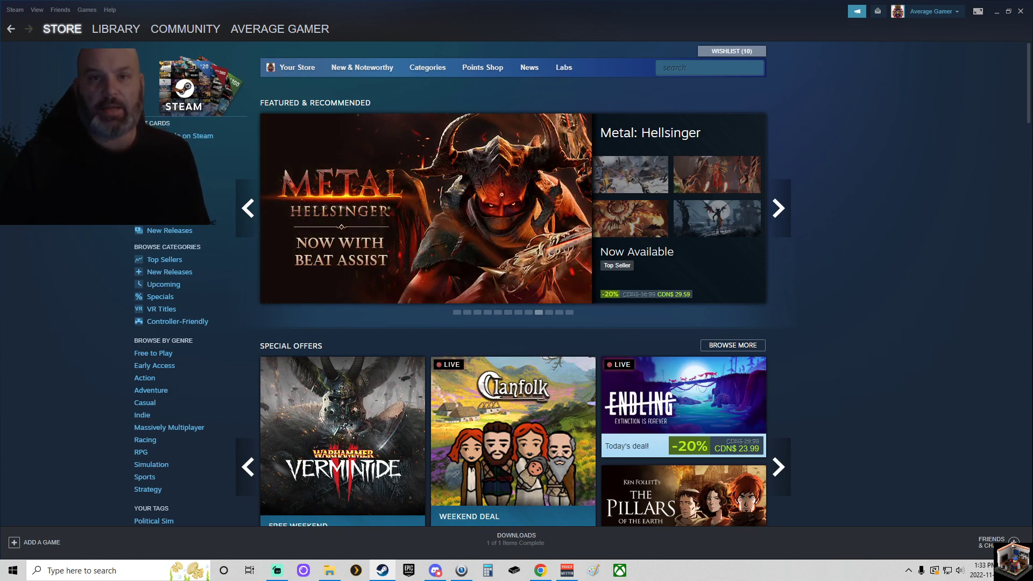
pyautogui.click(11, 29)
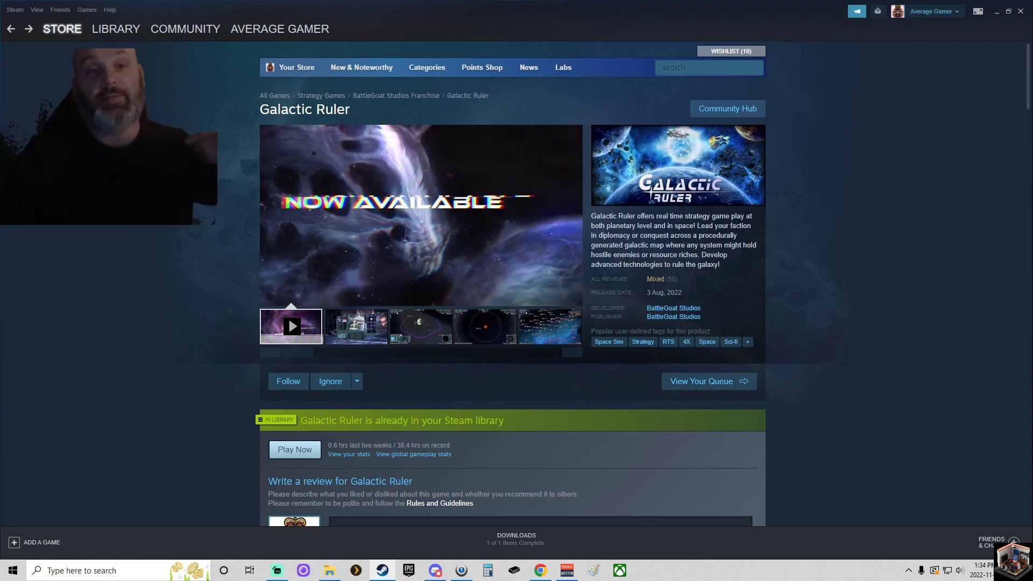
# Clear stray characters from the review box and write 'Fun game, very complex but cathartic. Little'
pyautogui.scroll(-2, 511, 282)
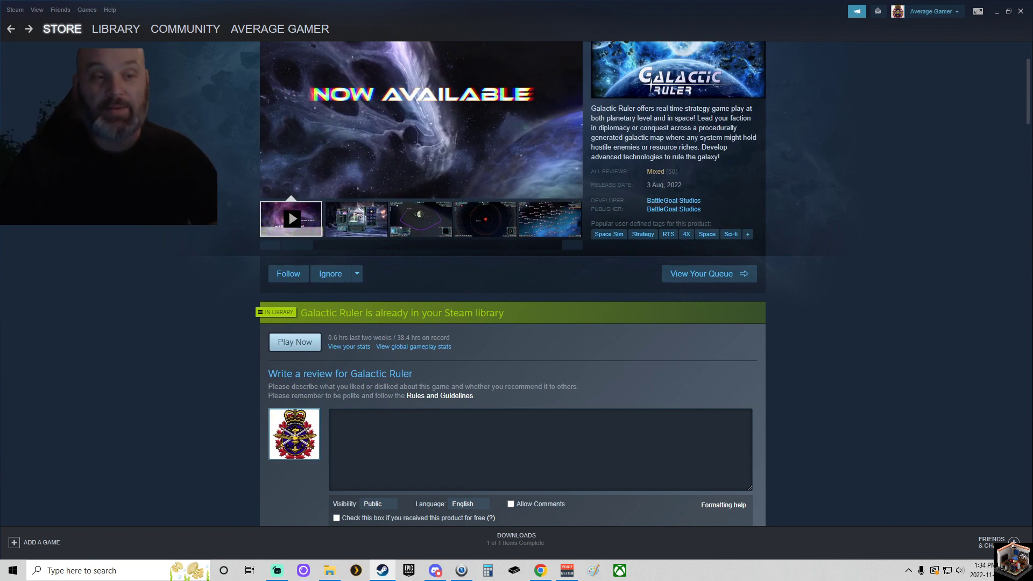
pyautogui.click(467, 439)
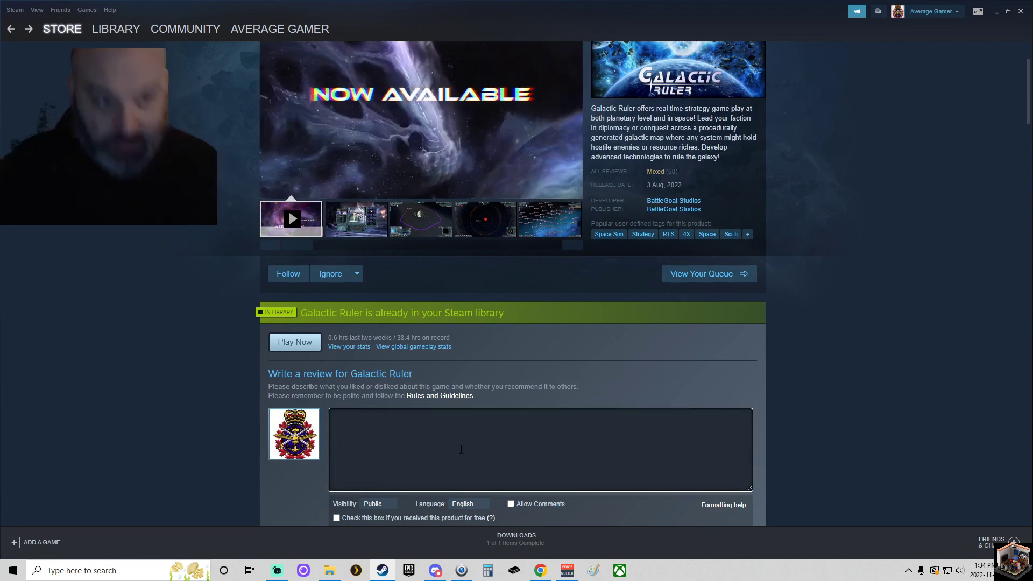
pyautogui.write('nbvvcb')
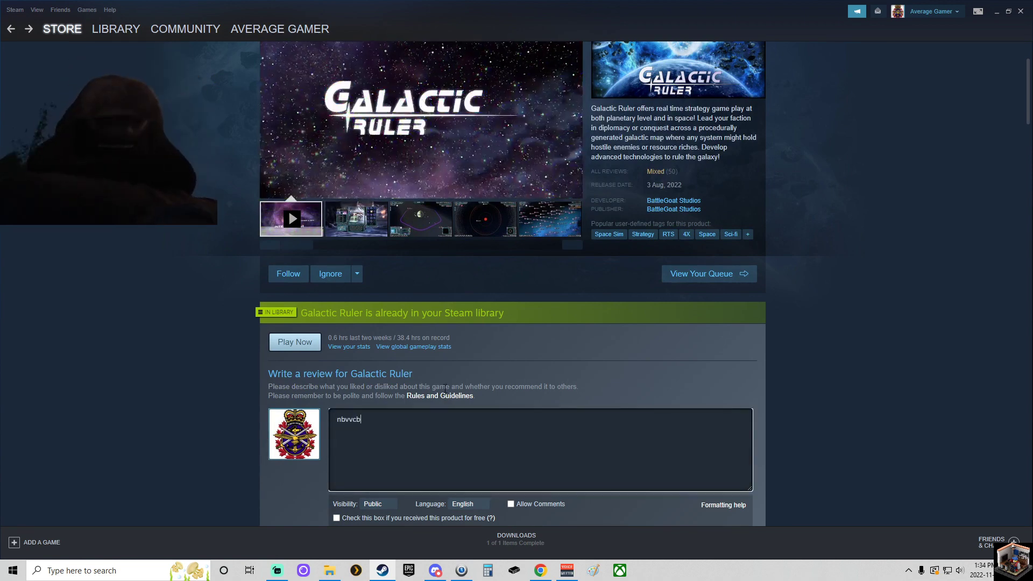
pyautogui.write('n')
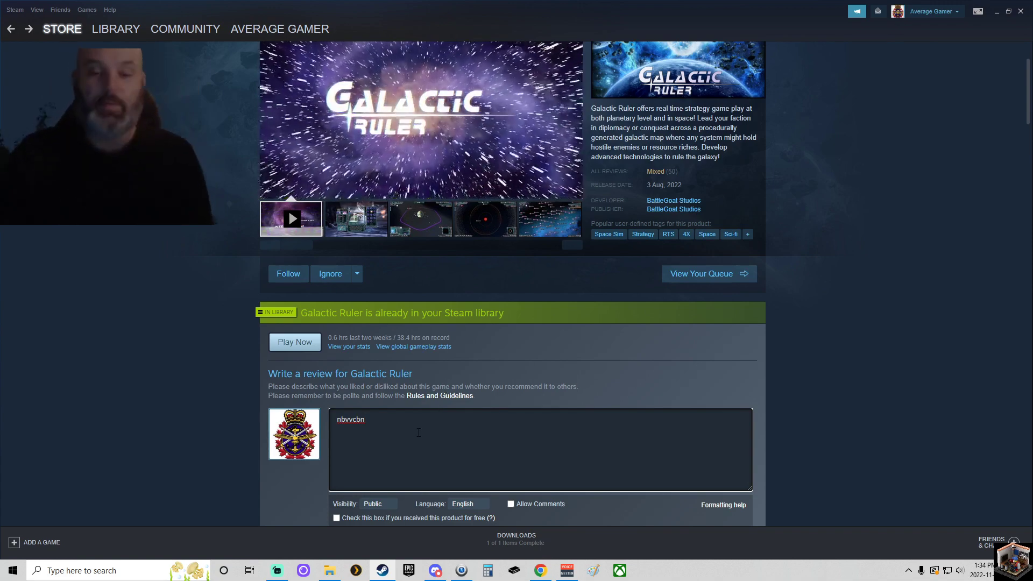
pyautogui.press('BackSpace')
pyautogui.press('BackSpace')
pyautogui.press('BackSpace')
pyautogui.press('BackSpace')
pyautogui.press('BackSpace')
pyautogui.press('BackSpace')
pyautogui.press('BackSpace')
pyautogui.write('F')
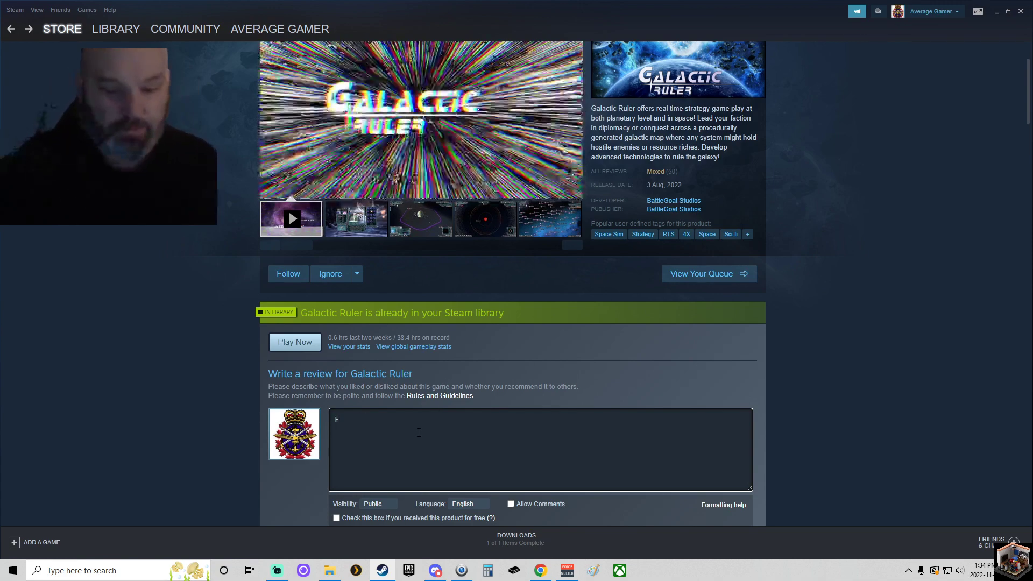
pyautogui.write('un game.')
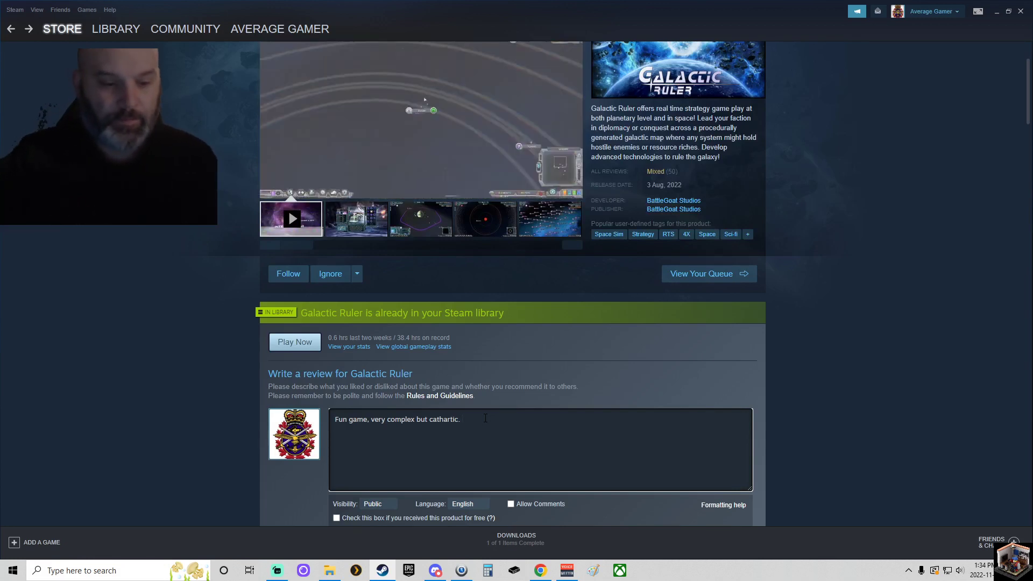
pyautogui.write('Little thing')
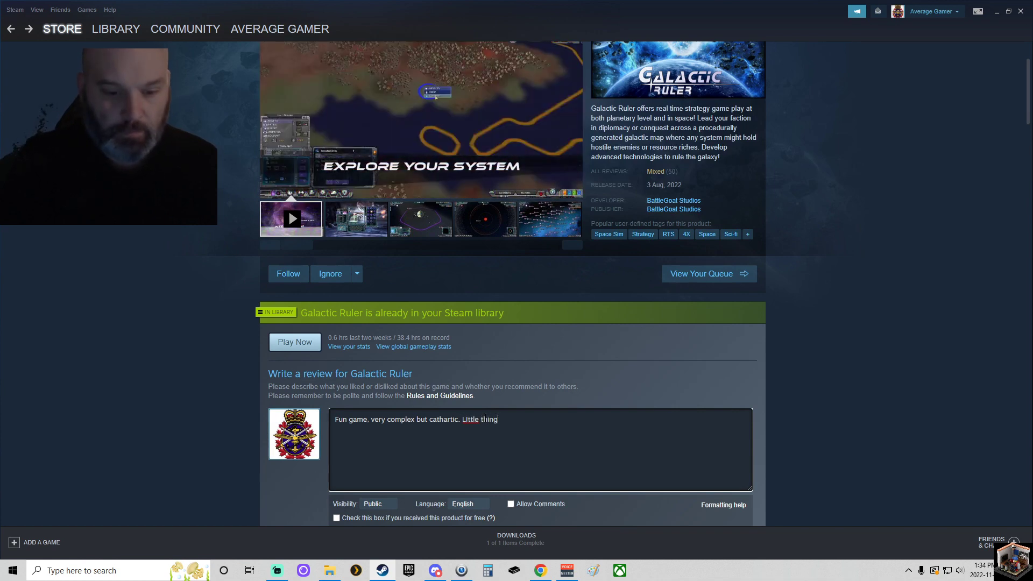
# Continue the review: the game is by no means perfect, but BG keeps supporting their games
pyautogui.write('s here are the')
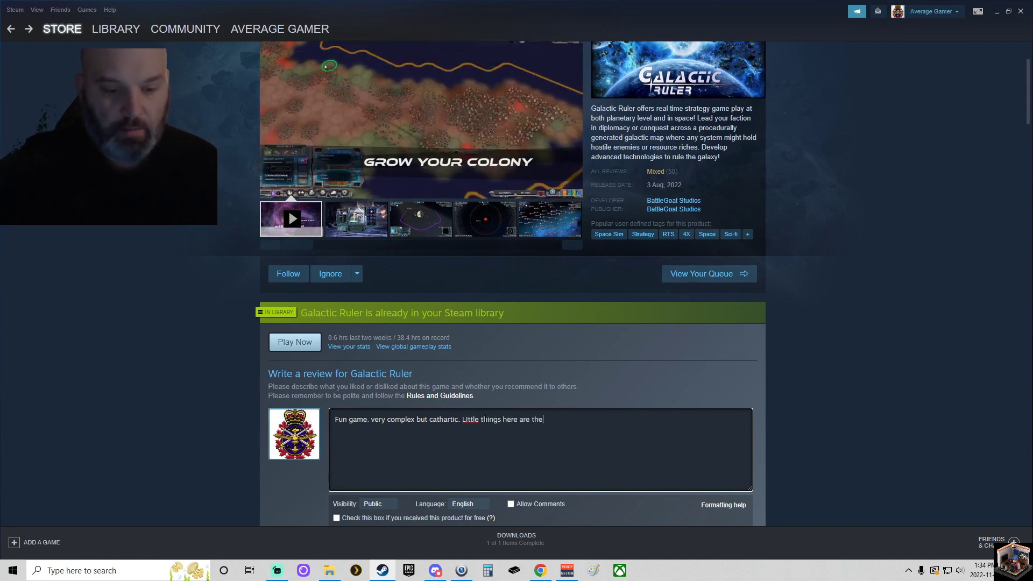
pyautogui.write('re make this')
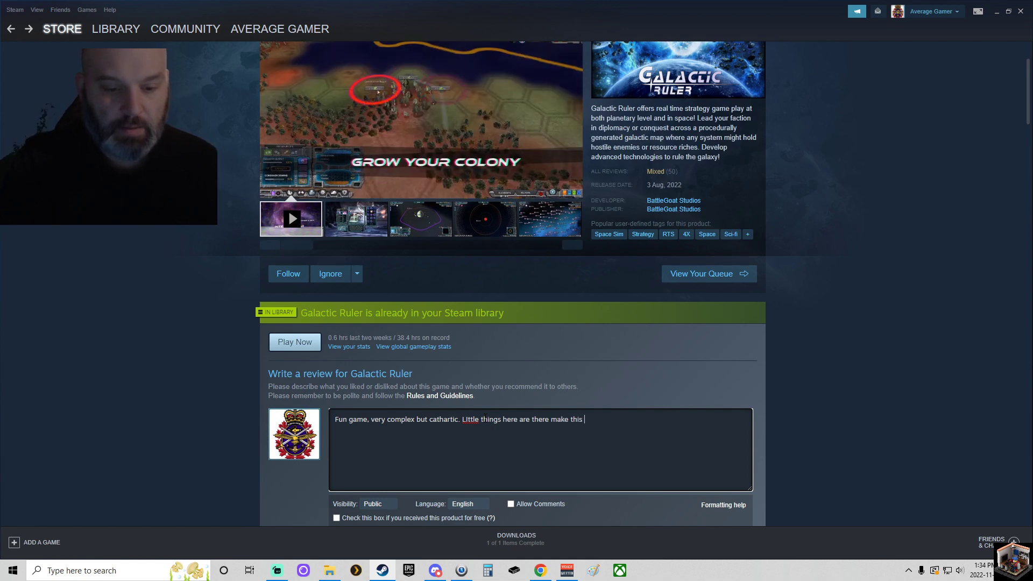
pyautogui.write(' game good. ')
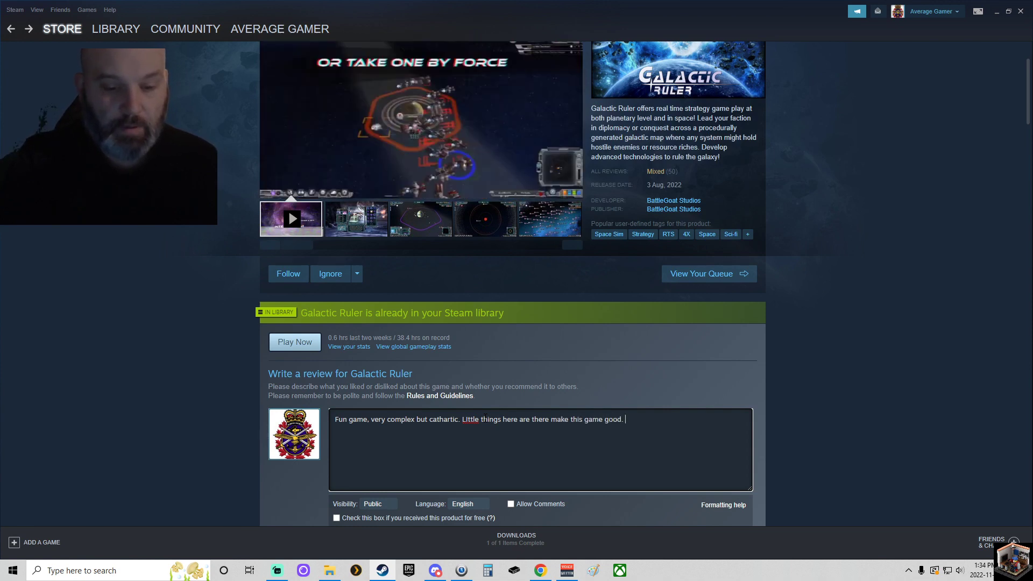
pyautogui.write('Its by no')
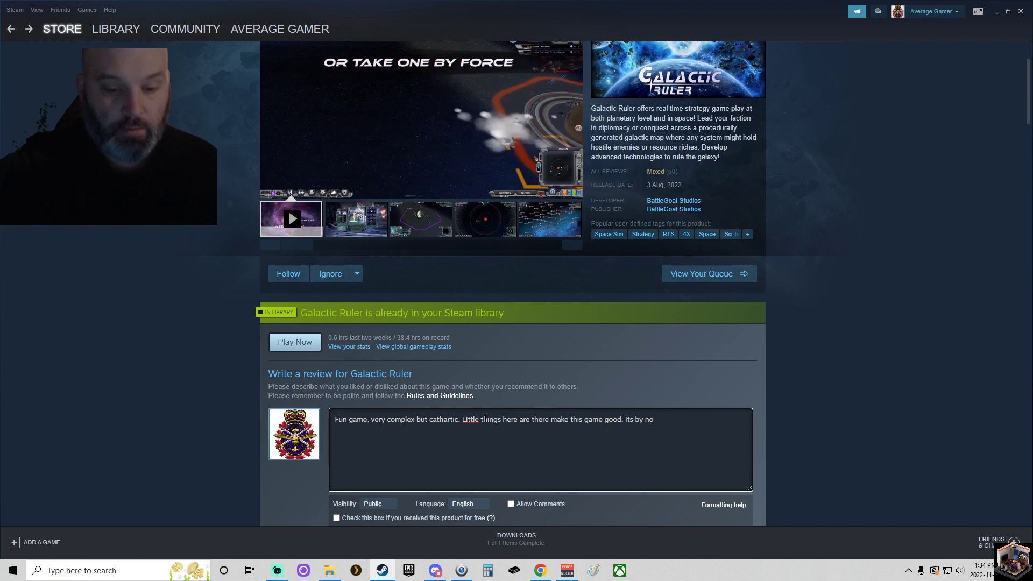
pyautogui.write(' means p')
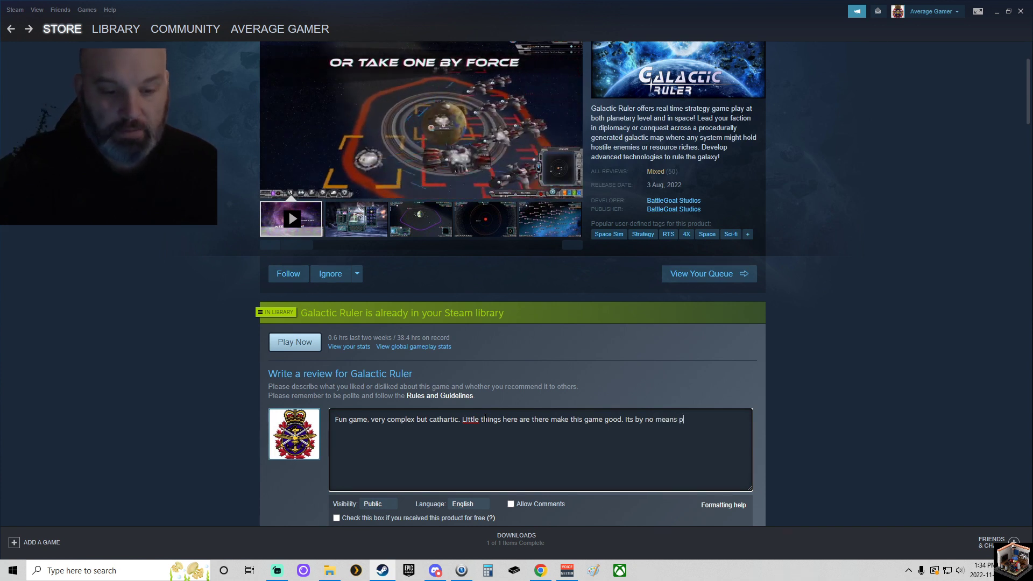
pyautogui.write('er')
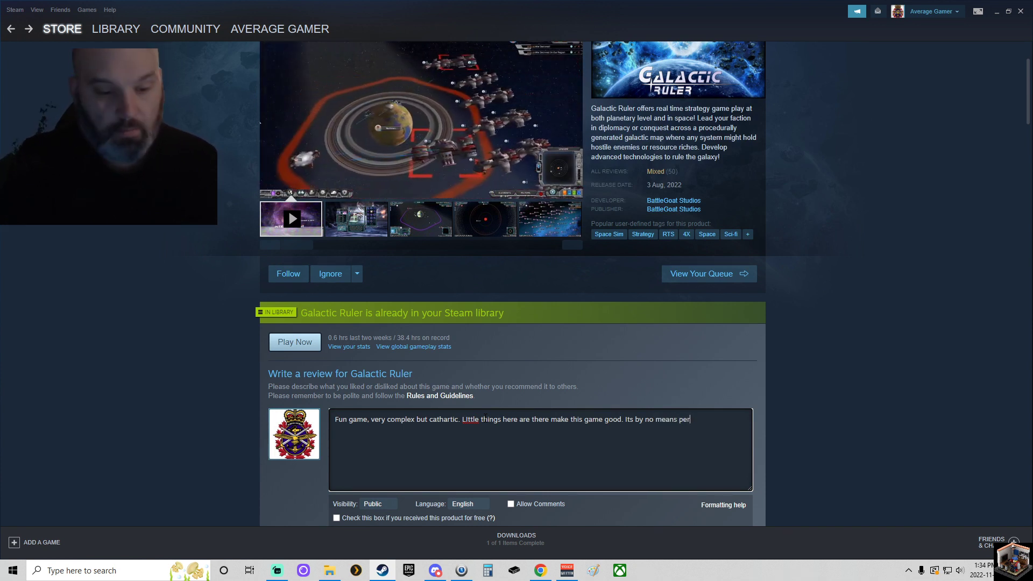
pyautogui.write('fect but')
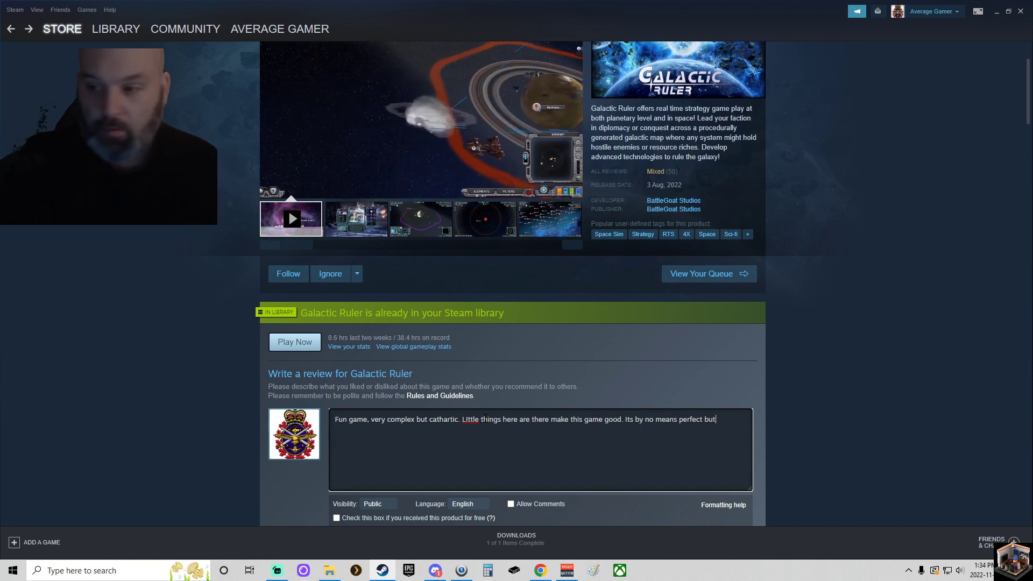
pyautogui.press('BackSpace')
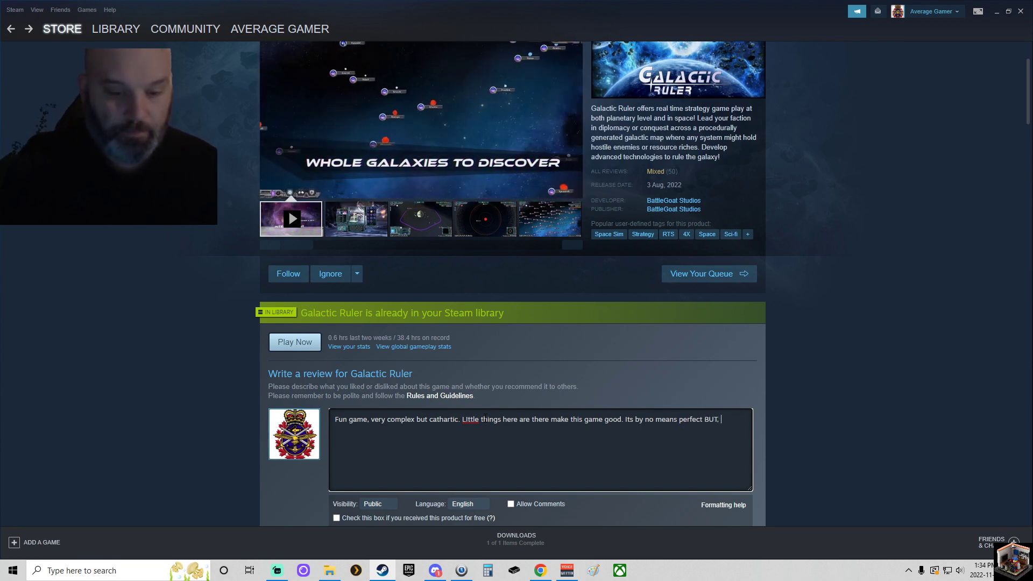
pyautogui.write('G has a proven record of')
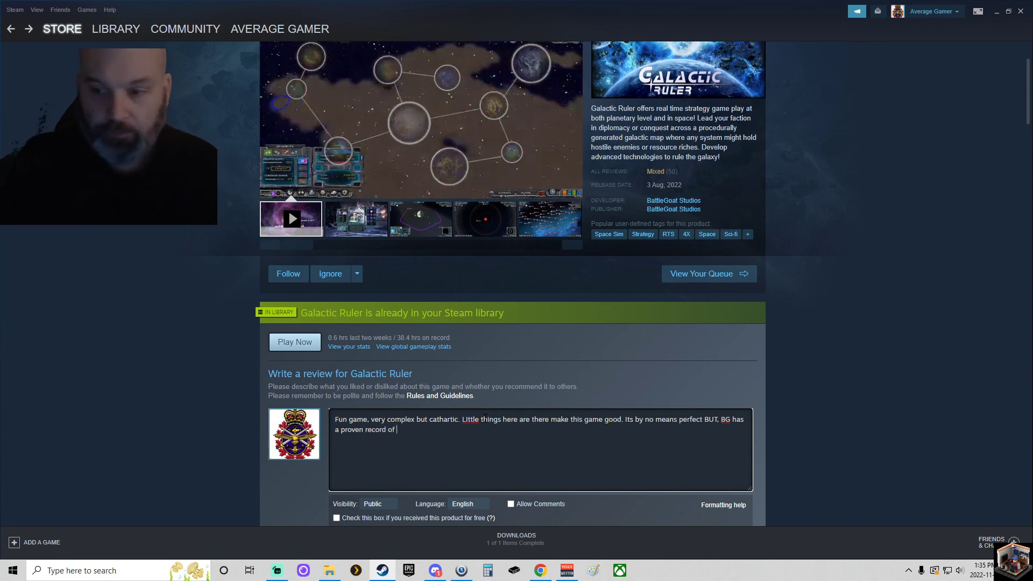
pyautogui.write('su')
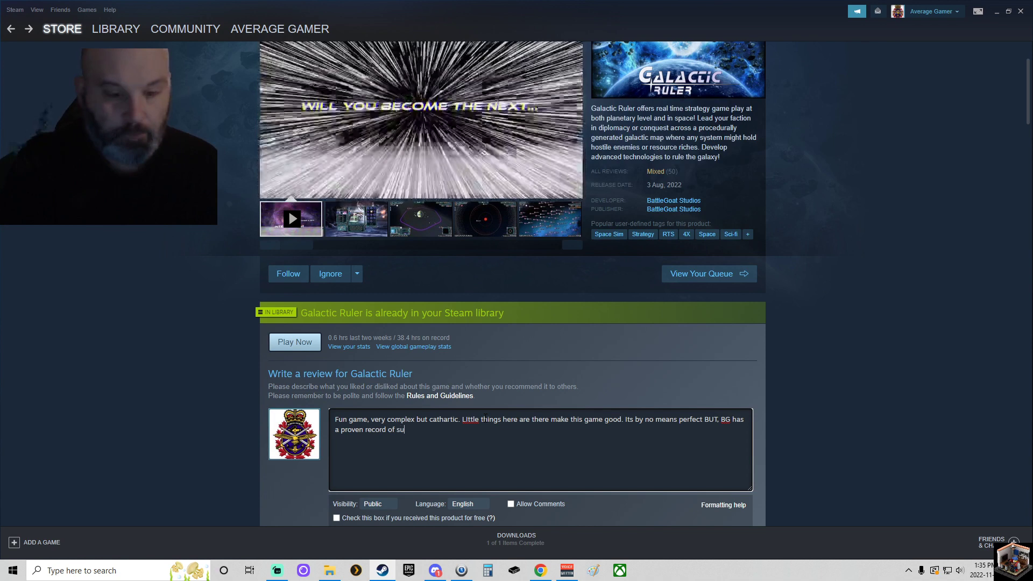
pyautogui.write('pporting their ')
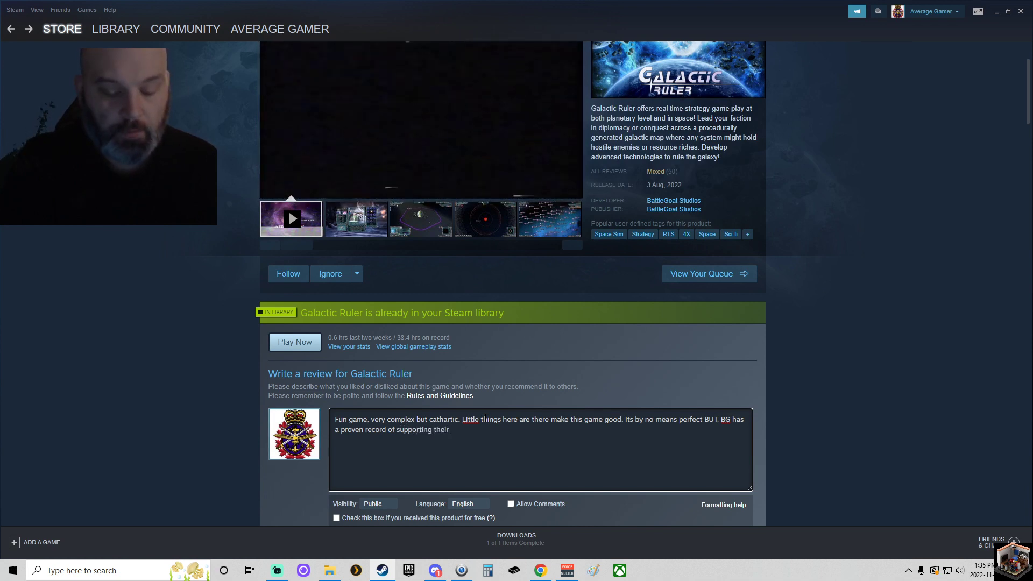
pyautogui.write('games in the long term')
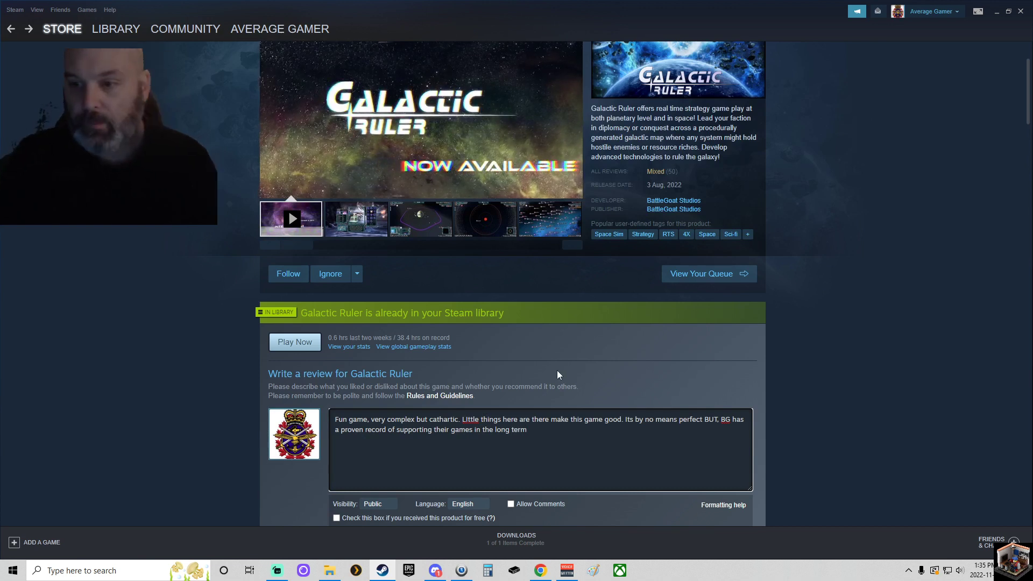
# Correct 'LIttle' to 'Little' from the spelling suggestions and end the review with a period
pyautogui.rightClick(471, 419)
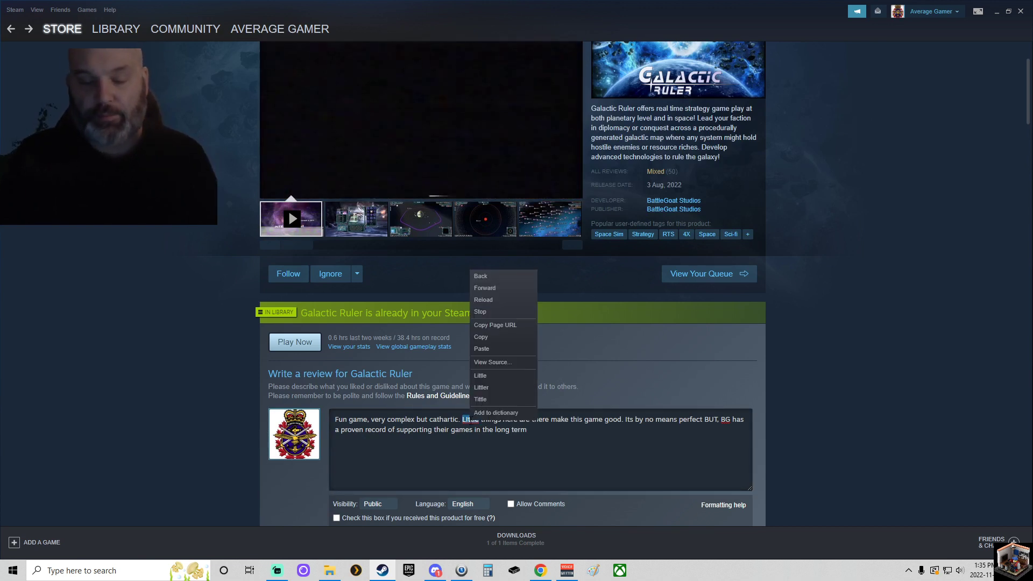
pyautogui.click(491, 375)
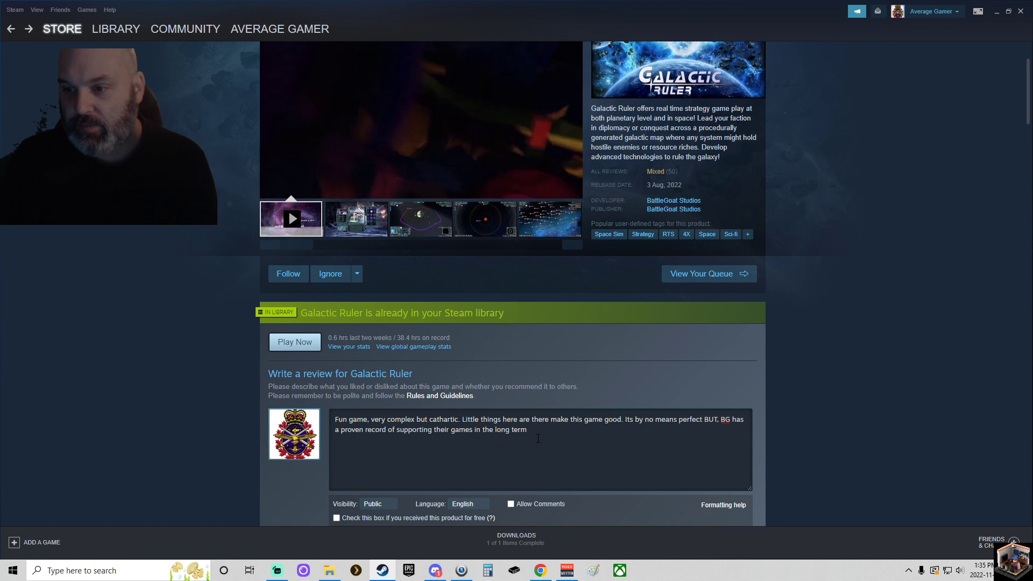
pyautogui.write('.')
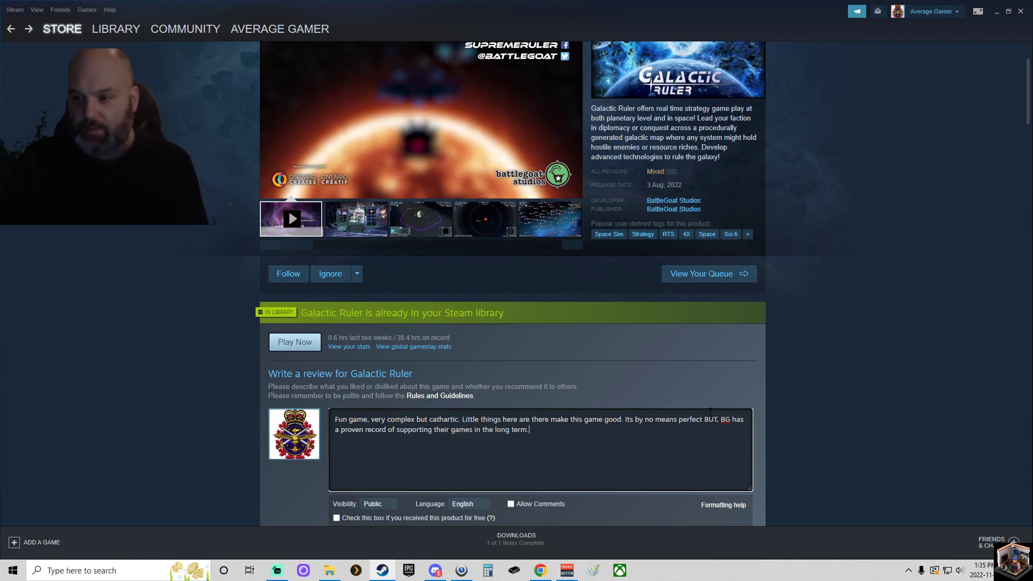
# Answer Yes to 'Do you recommend this game?' and post the Galactic Ruler review
pyautogui.scroll(-3, 687, 421)
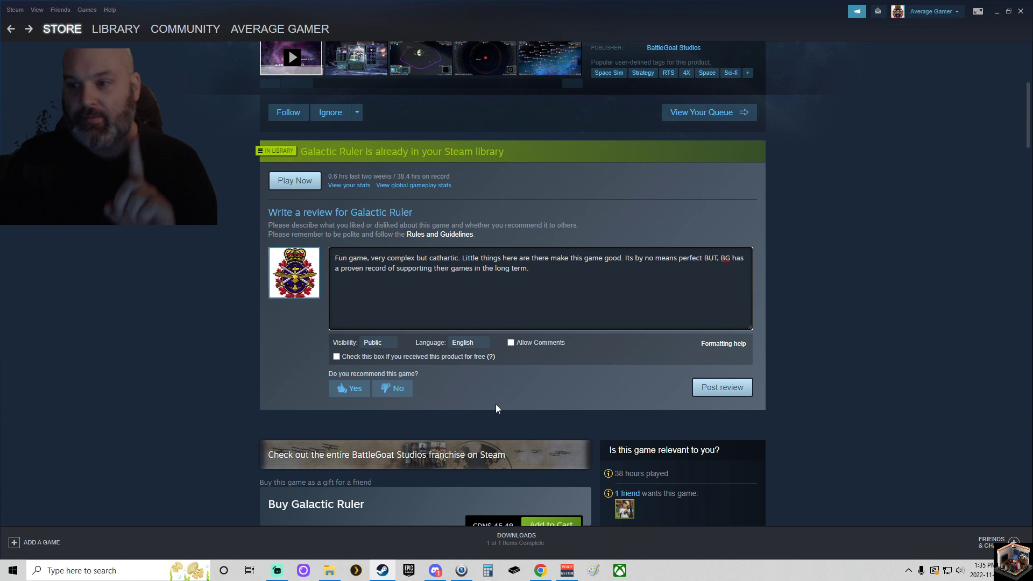
pyautogui.click(461, 403)
pyautogui.click(342, 393)
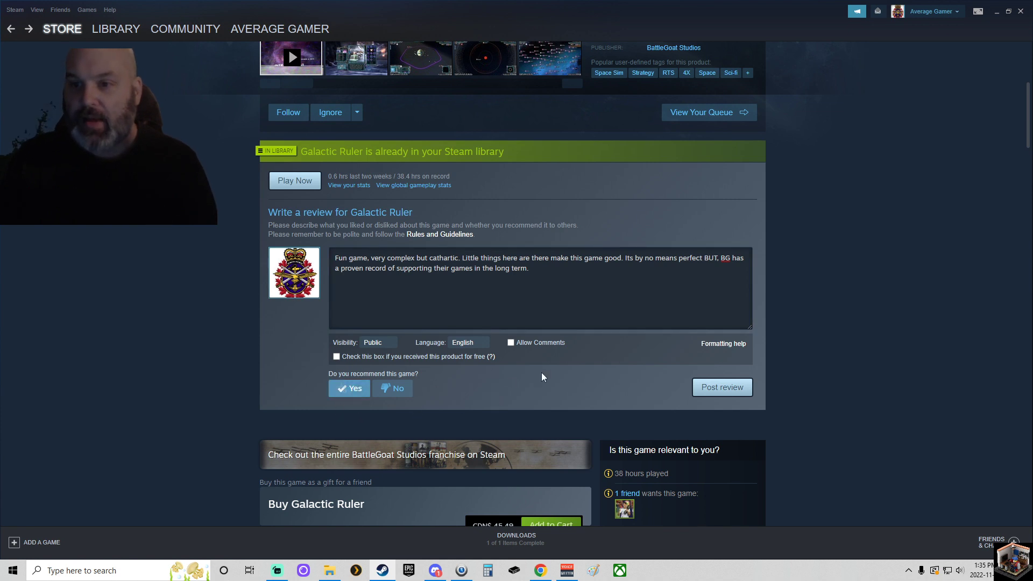
pyautogui.click(715, 386)
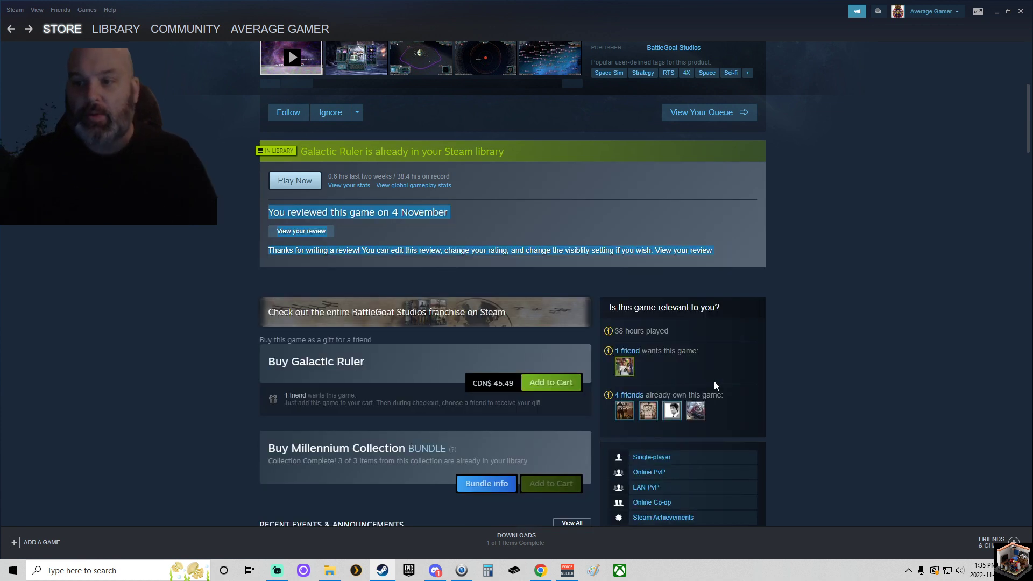
pyautogui.scroll(5, 841, 405)
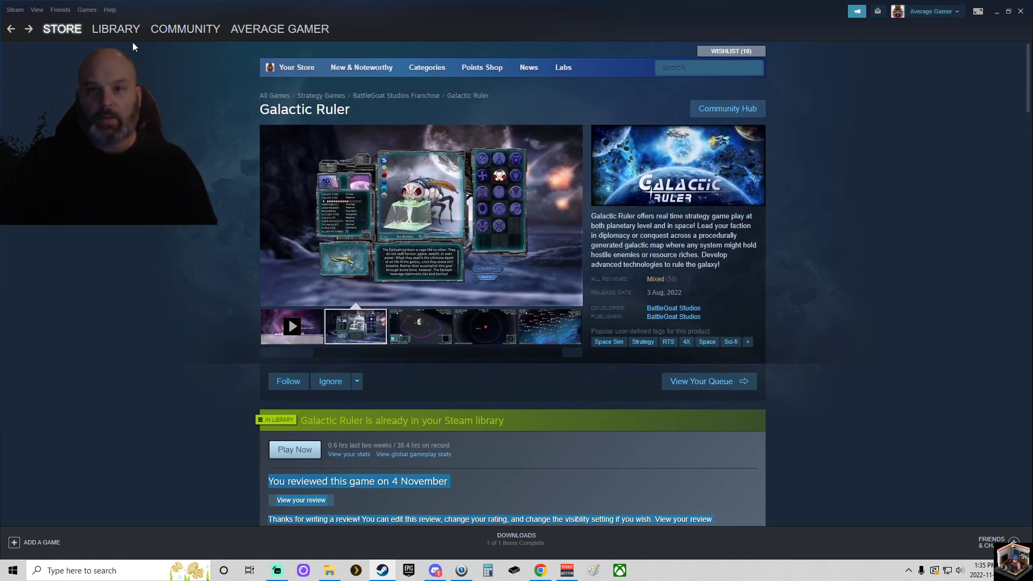
# Reload the Galactic Ruler store page and browse its Mixed (50) reviews to confirm the posted recommendation
pyautogui.click(114, 30)
pyautogui.click(63, 29)
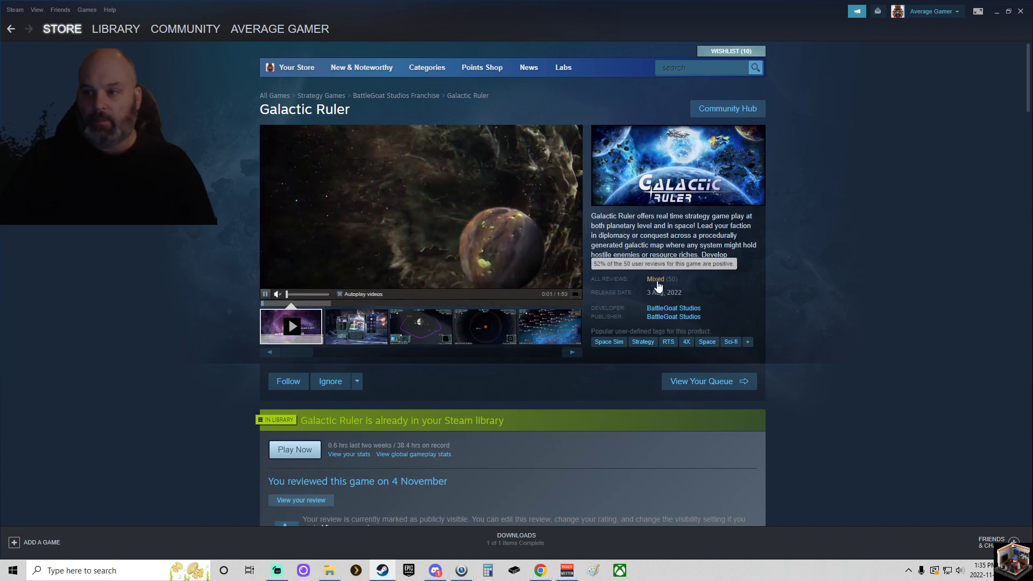
pyautogui.click(657, 280)
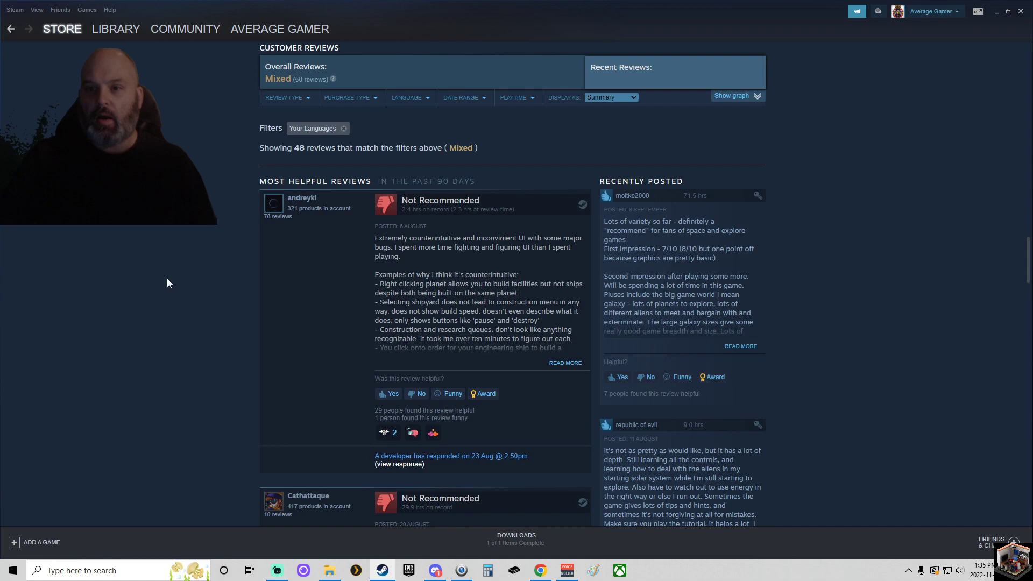
pyautogui.scroll(-7, 195, 269)
pyautogui.scroll(-15, 195, 265)
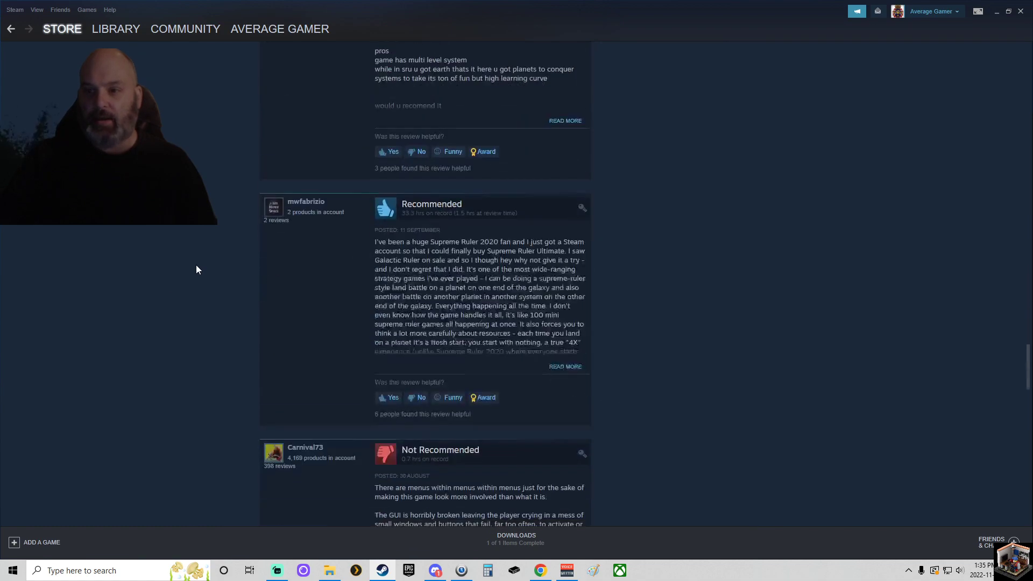
pyautogui.scroll(11, 196, 265)
pyautogui.scroll(15, 195, 265)
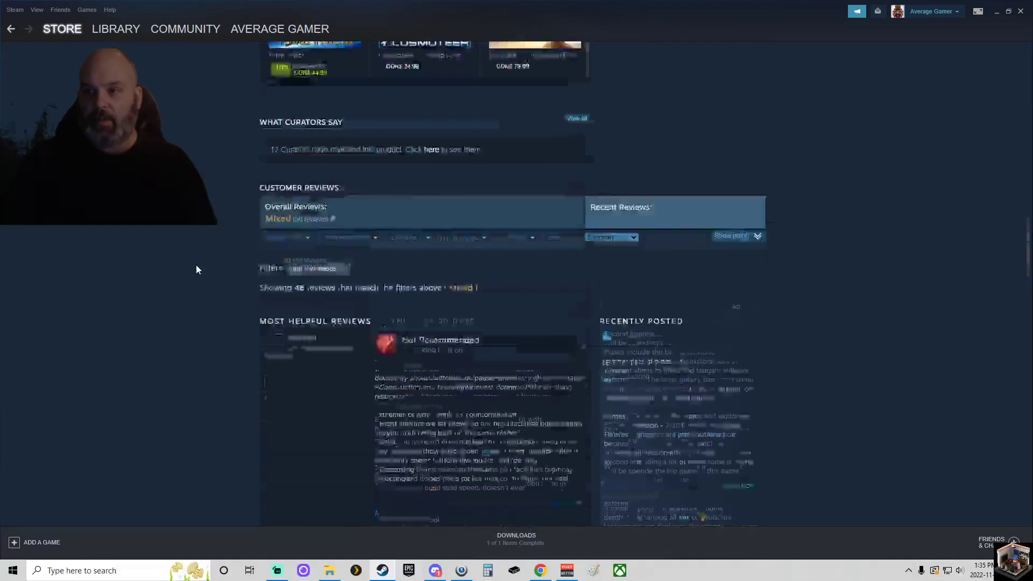
pyautogui.scroll(20, 199, 264)
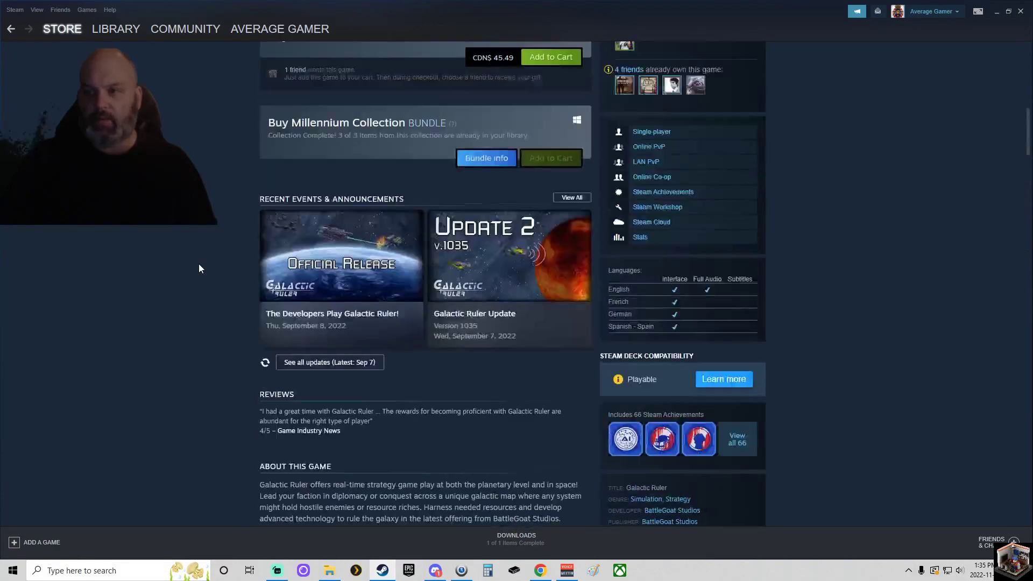
pyautogui.scroll(-2, 199, 265)
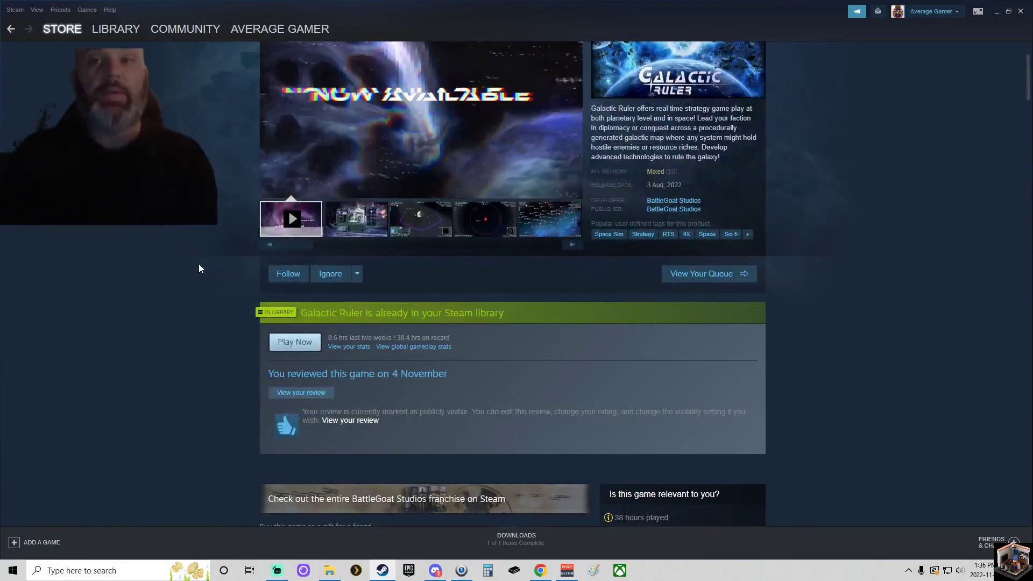